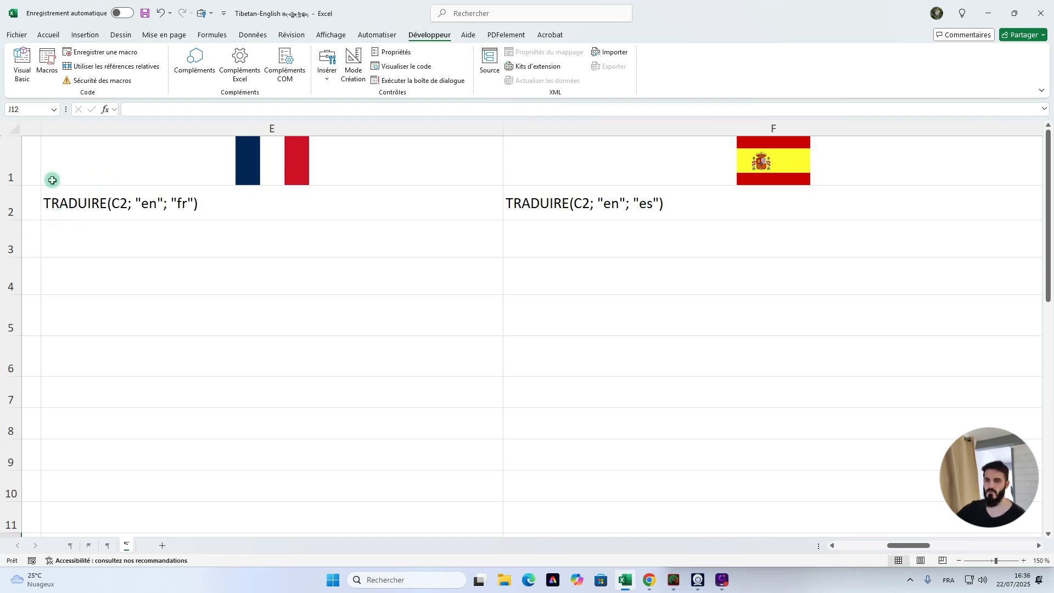
# Step: Turn the text in E2 into the formula =TRADUIRE(C2; "en"; "fr") and fill it down to E6
pyautogui.doubleClick(47, 204)
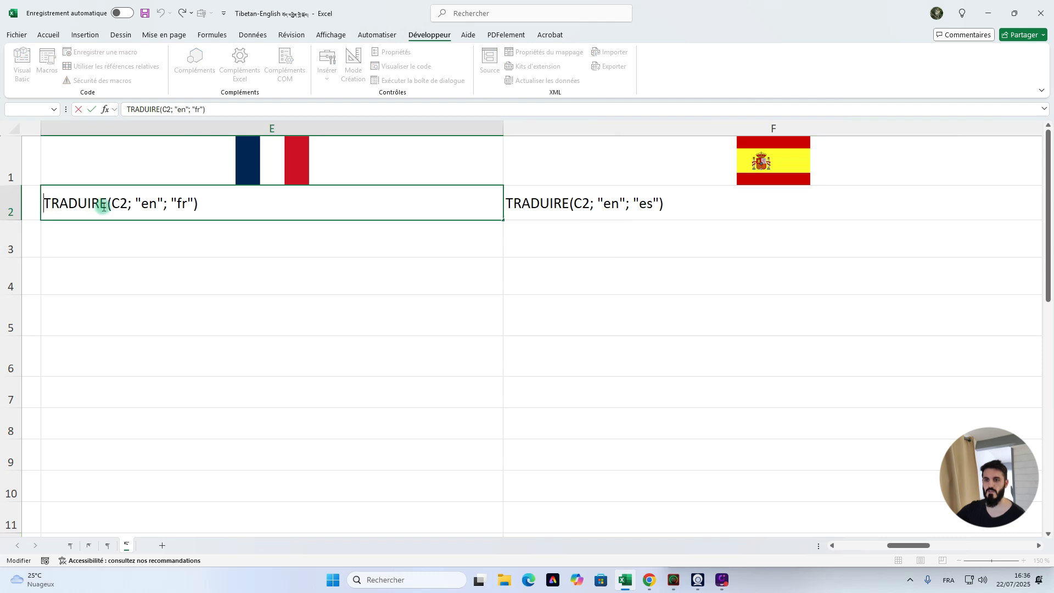
pyautogui.write('=')
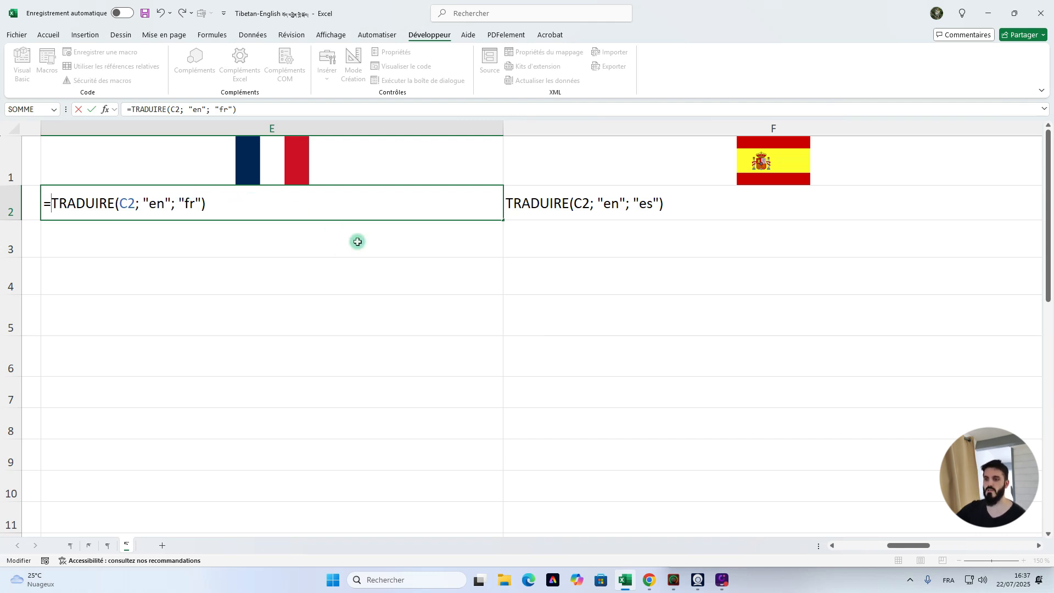
pyautogui.press('Return')
pyautogui.click(435, 202)
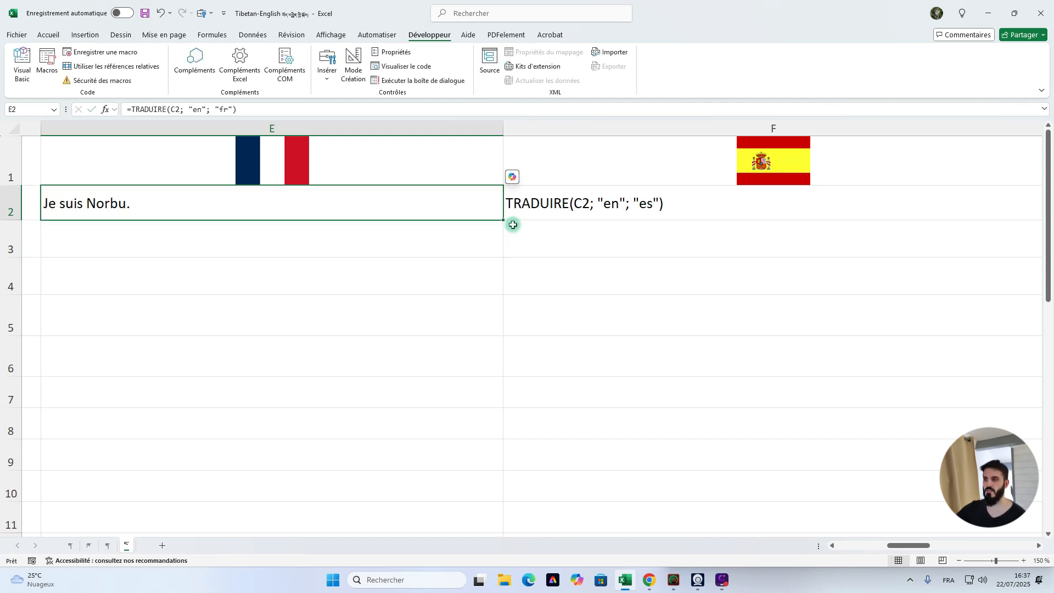
pyautogui.moveTo(504, 221); pyautogui.dragTo(502, 373)
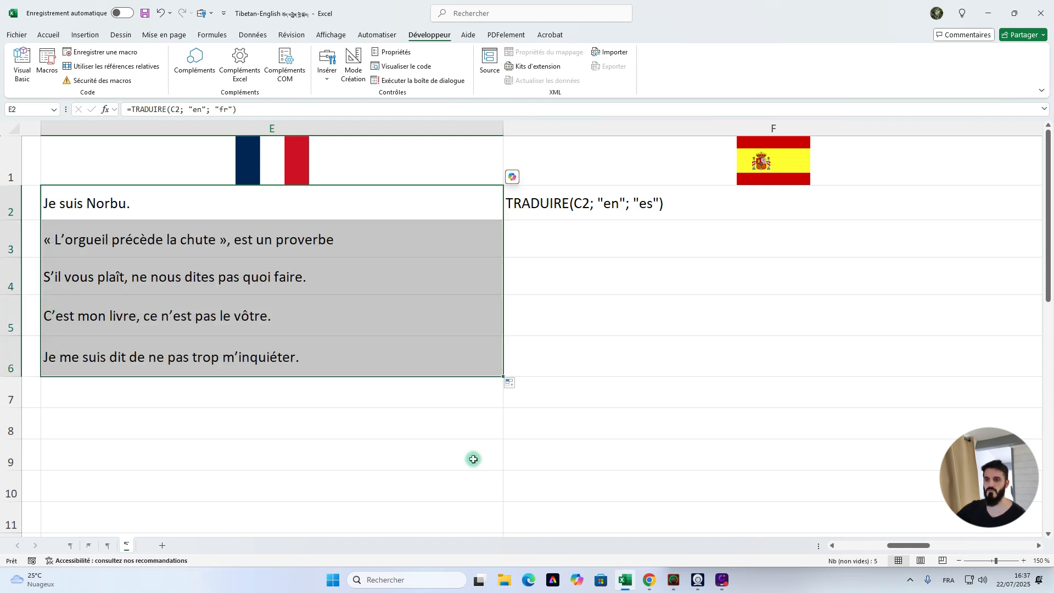
pyautogui.click(471, 400)
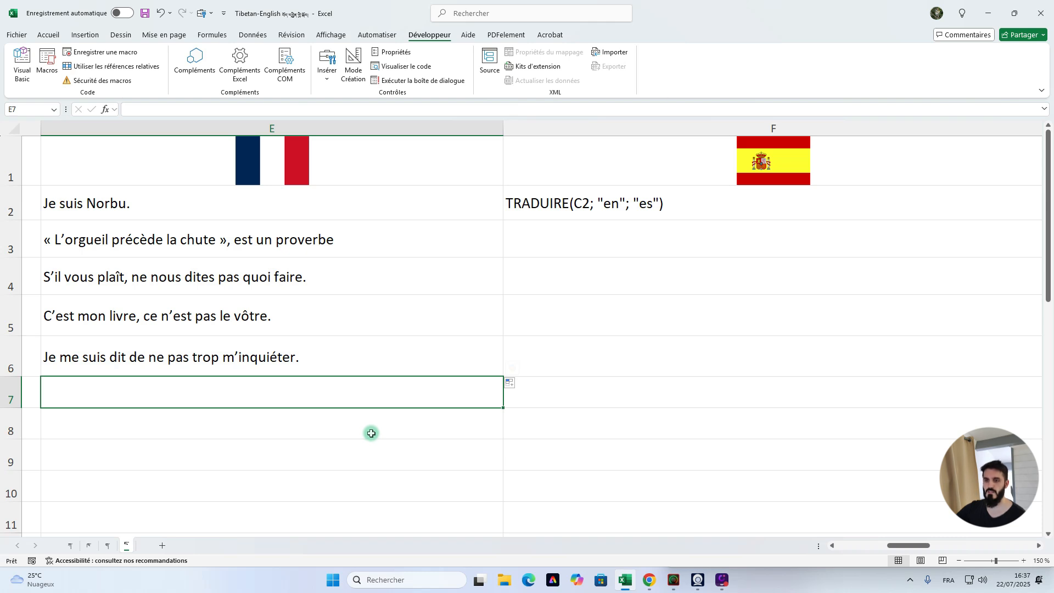
# Step: Turn the text in F2 into the formula =TRADUIRE(C2; "en"; "es") and fill it down to F6
pyautogui.click(509, 204)
pyautogui.doubleClick(509, 204)
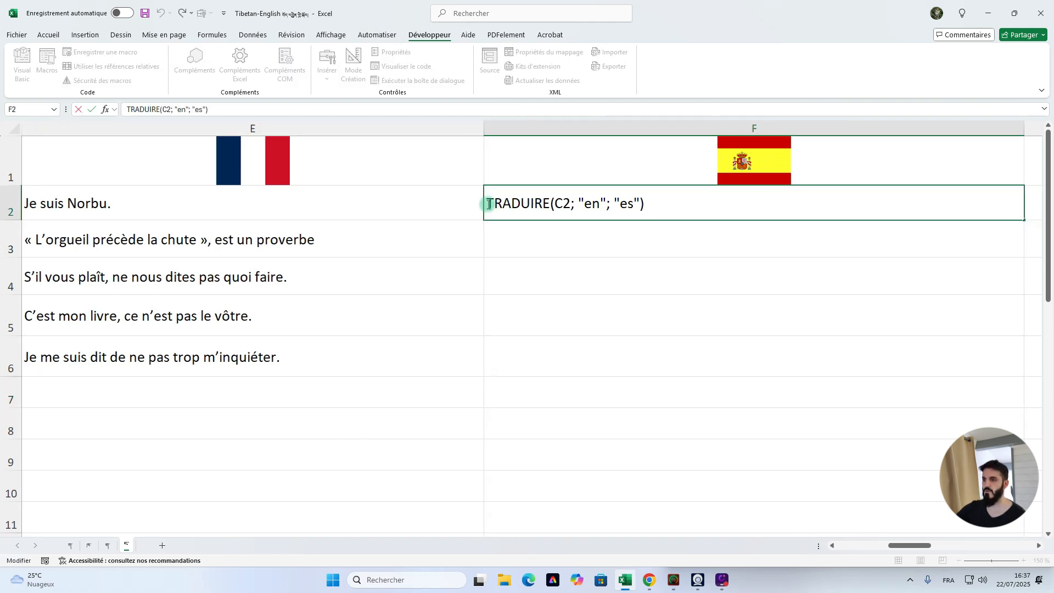
pyautogui.write('=')
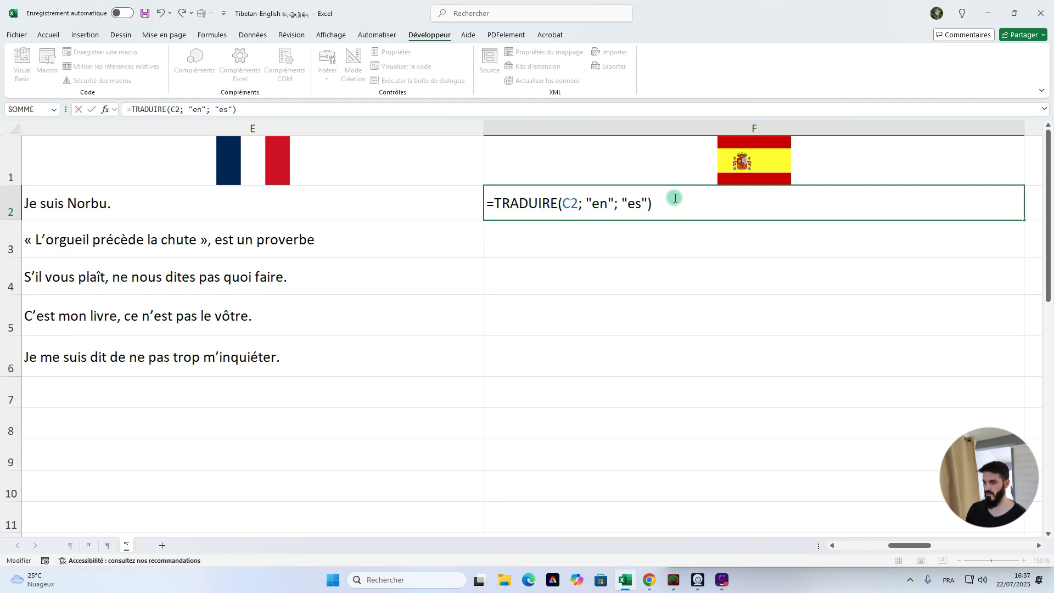
pyautogui.press('Return')
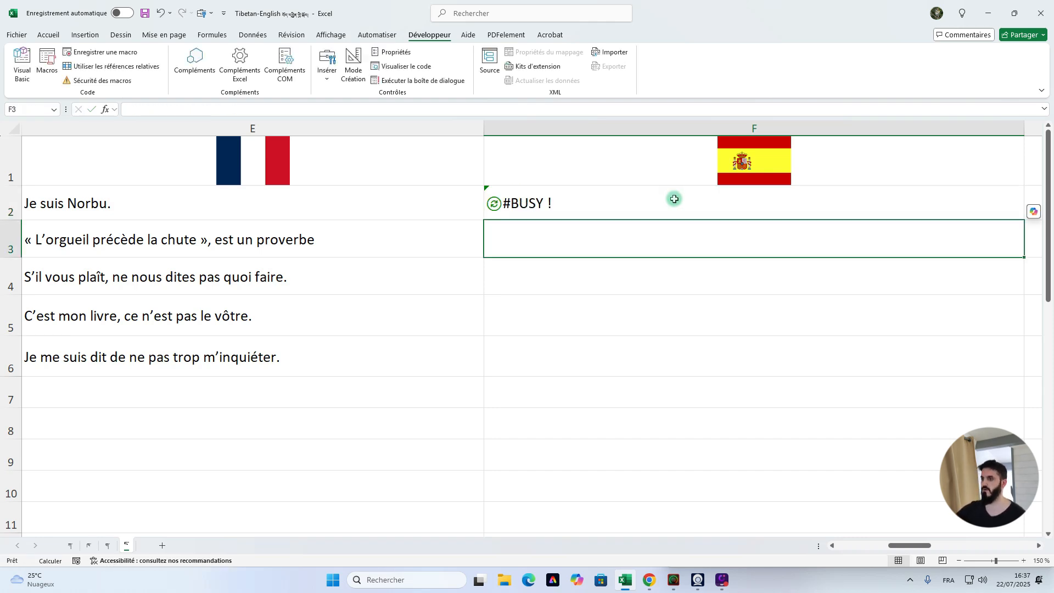
pyautogui.press('Up')
pyautogui.doubleClick(1026, 219)
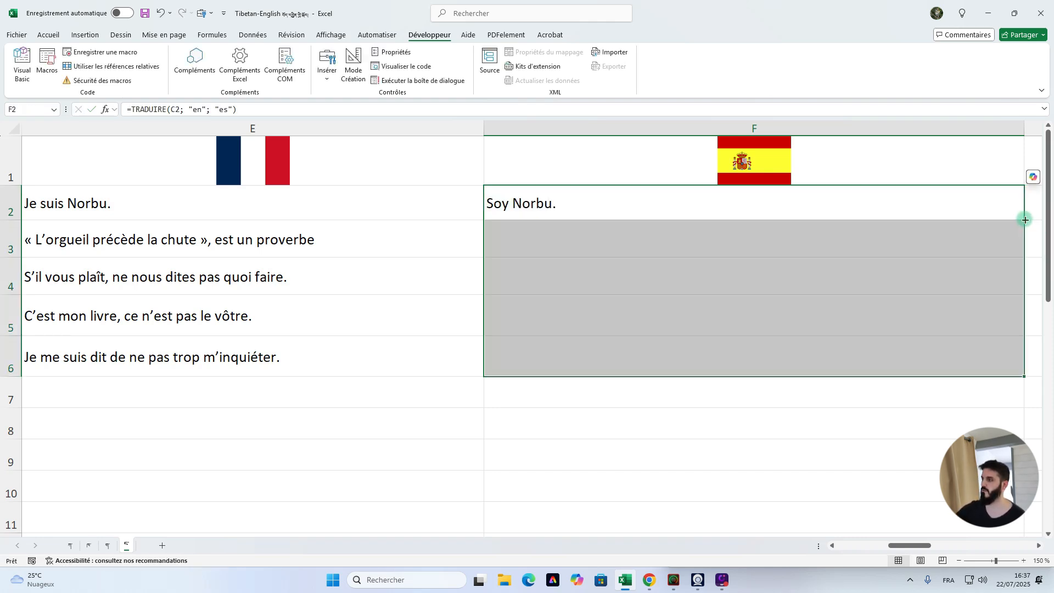
pyautogui.click(749, 522)
pyautogui.moveTo(893, 546)
pyautogui.mouseDown()
pyautogui.moveTo(856, 552)
pyautogui.moveTo(898, 548)
pyautogui.mouseUp()
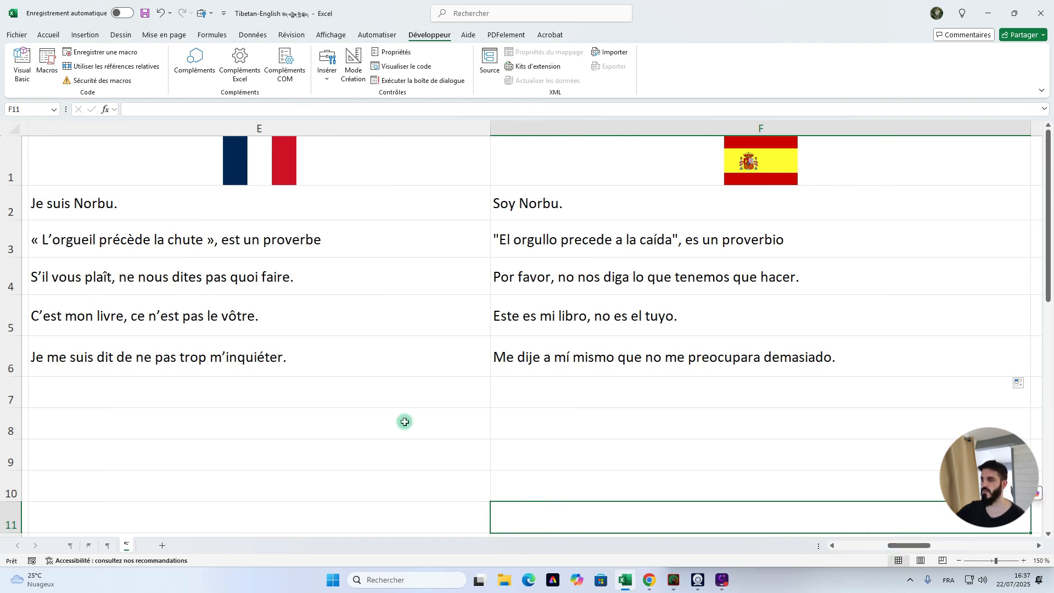
# Step: Examine the Tibetan-English word list with example sentences on the first sheet, down to its last rows
pyautogui.click(70, 545)
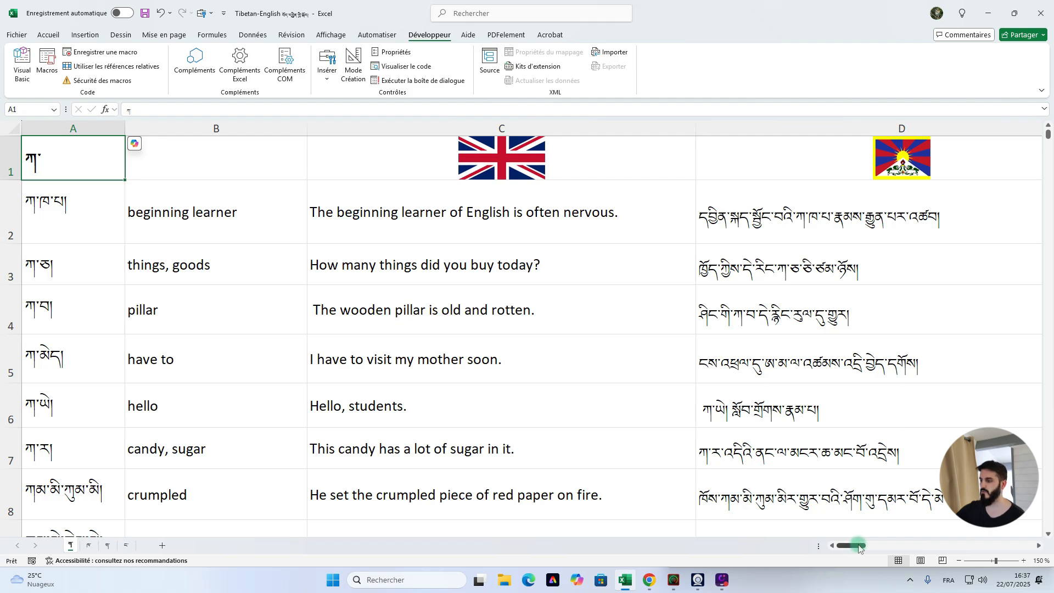
pyautogui.moveTo(859, 548); pyautogui.dragTo(838, 548)
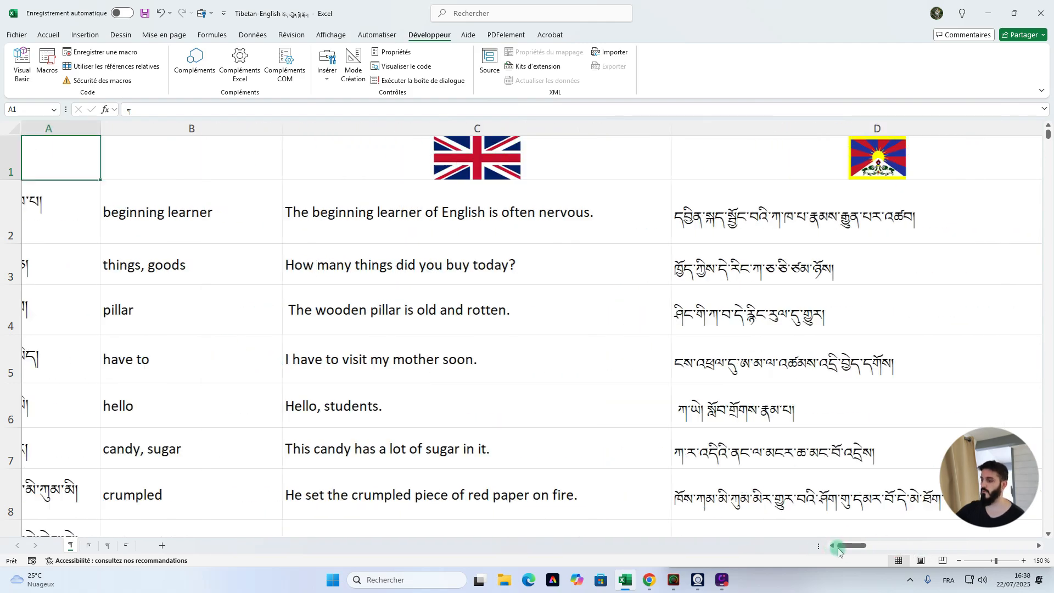
pyautogui.scroll(-2, 257, 333)
pyautogui.scroll(-20, 257, 333)
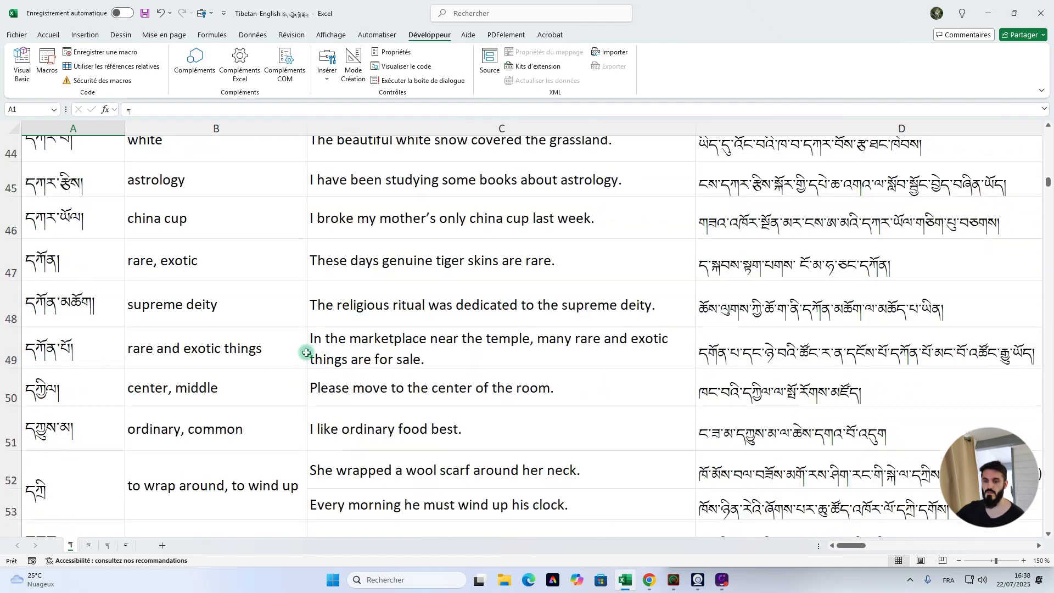
pyautogui.scroll(-17, 308, 352)
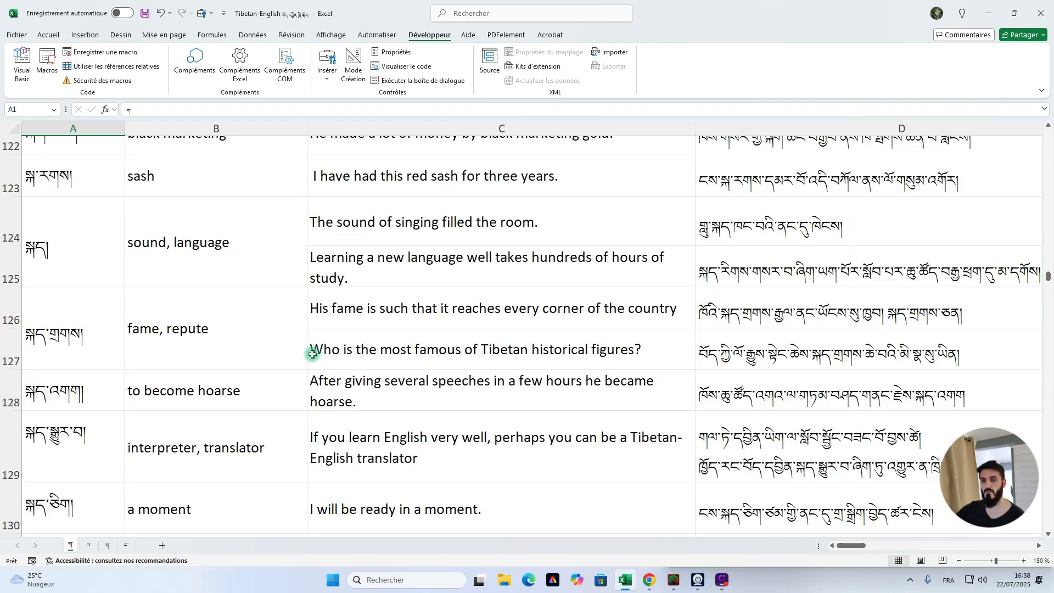
pyautogui.scroll(-10, 312, 356)
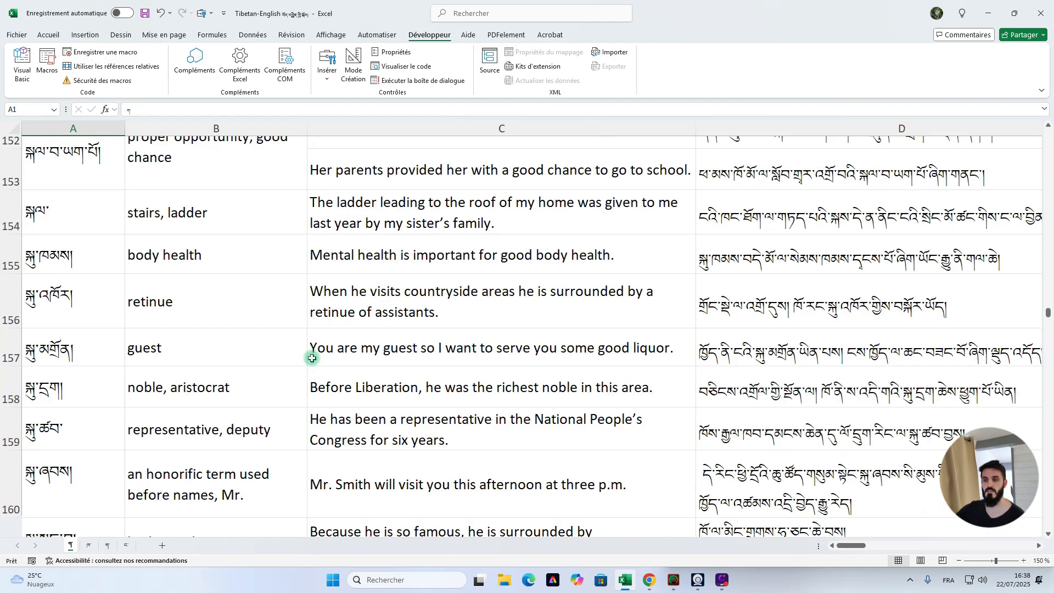
pyautogui.scroll(-17, 328, 357)
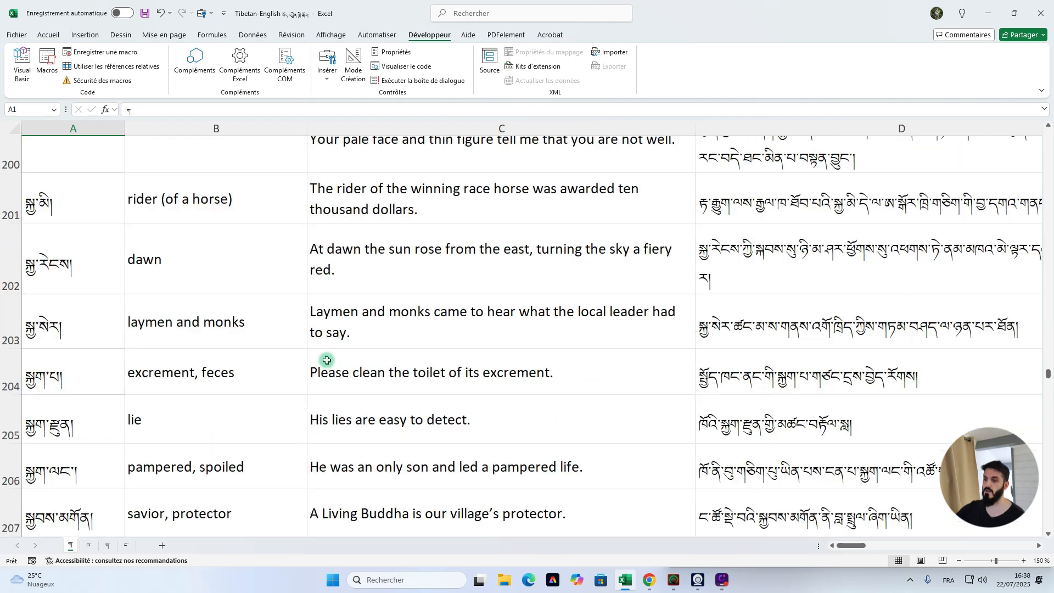
pyautogui.scroll(-16, 328, 360)
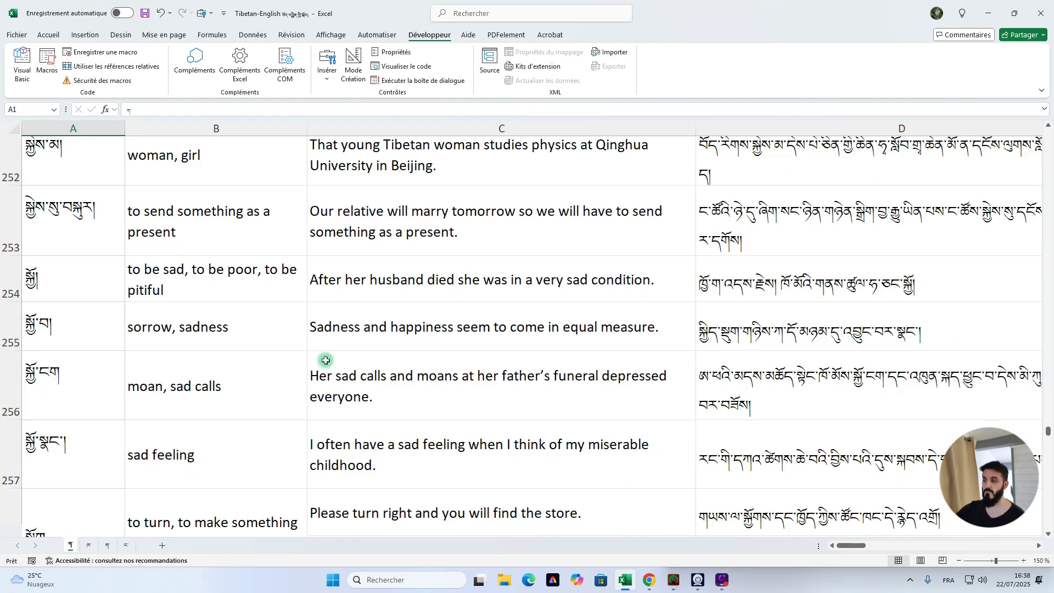
pyautogui.scroll(-6, 327, 359)
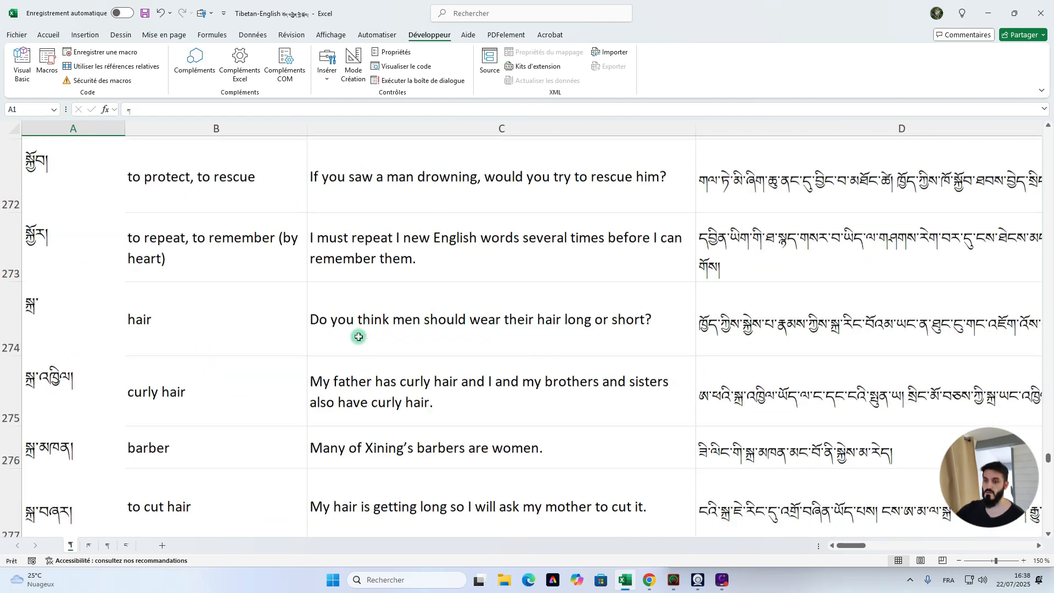
pyautogui.scroll(-6, 356, 340)
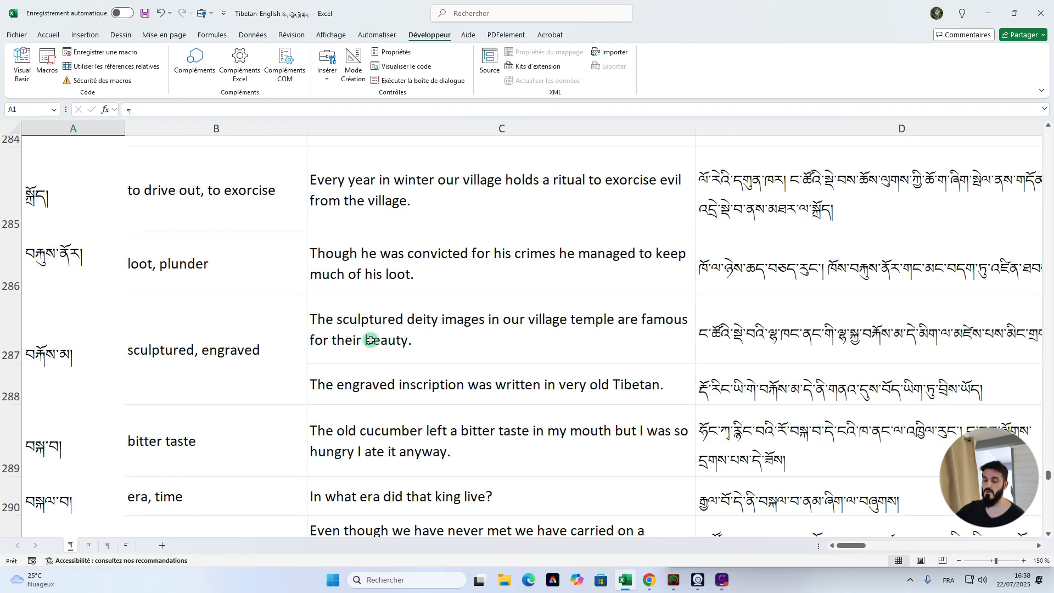
pyautogui.scroll(-4, 371, 340)
pyautogui.scroll(4, 371, 340)
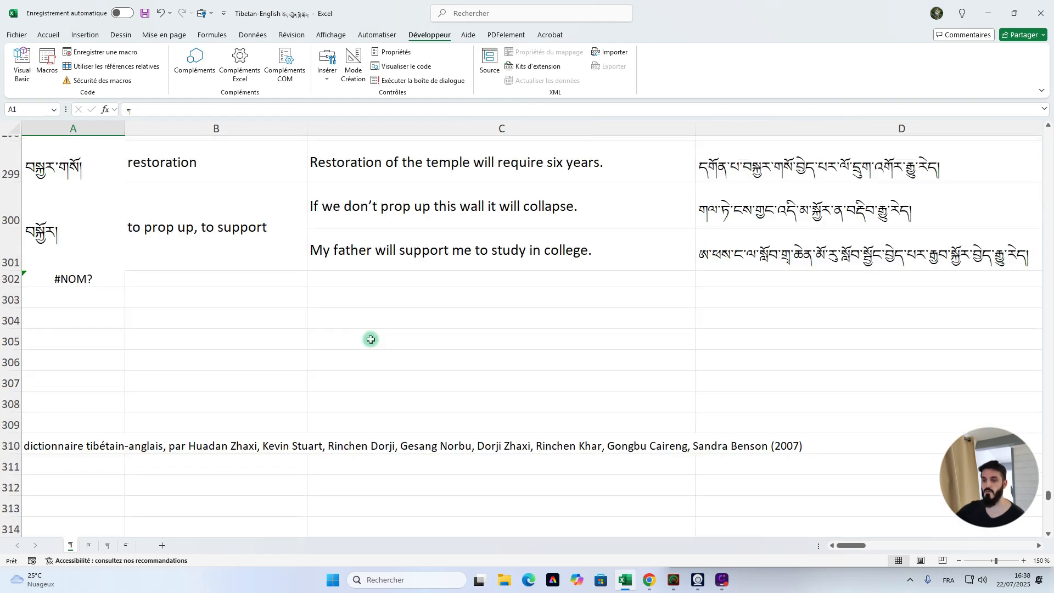
pyautogui.scroll(10, 371, 340)
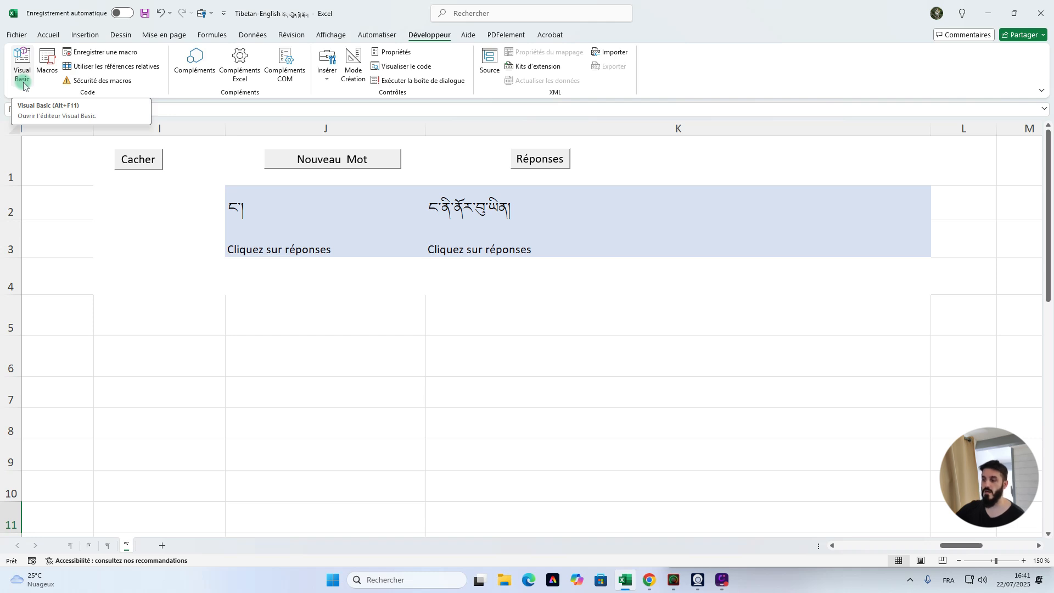
# Step: Switch to Chrome to review Claude's VBA code for the RevelReponse, CacherReponse and NouveauMot macros, and return to the Excel workbook
pyautogui.click(649, 579)
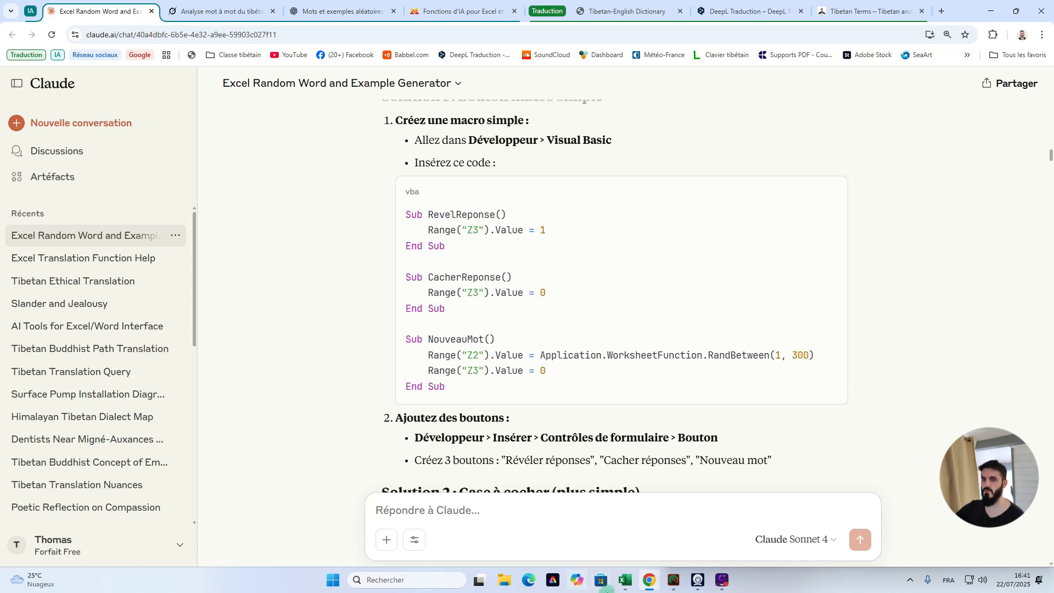
pyautogui.click(637, 584)
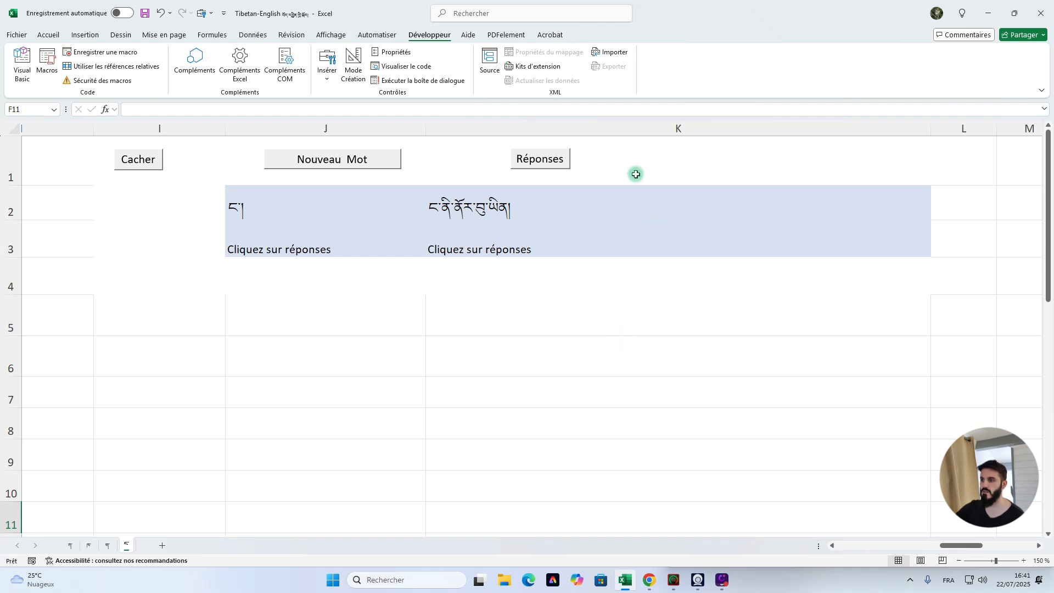
# Step: Try out the quiz's Réponses, Cacher and Nouveau Mot macros, and hide the answers in the first sheet's quiz
pyautogui.click(565, 168)
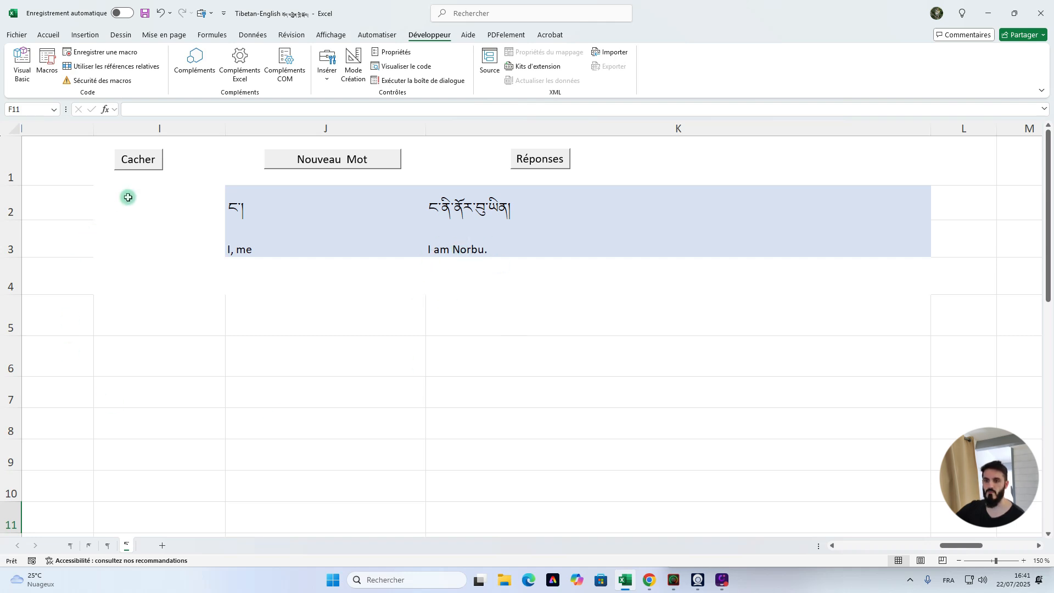
pyautogui.click(141, 160)
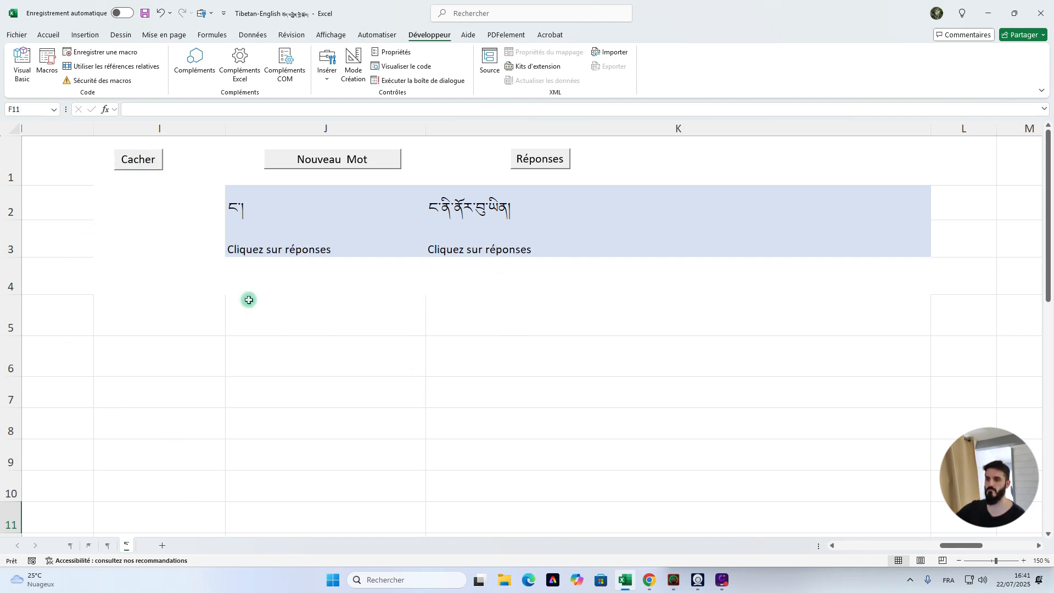
pyautogui.click(290, 163)
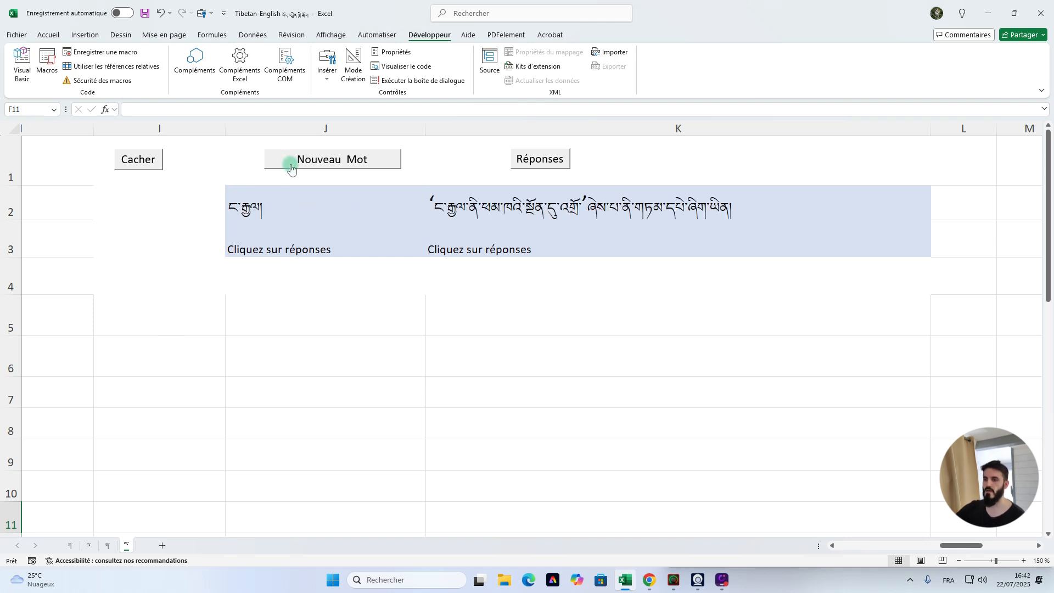
pyautogui.click(543, 168)
pyautogui.click(391, 226)
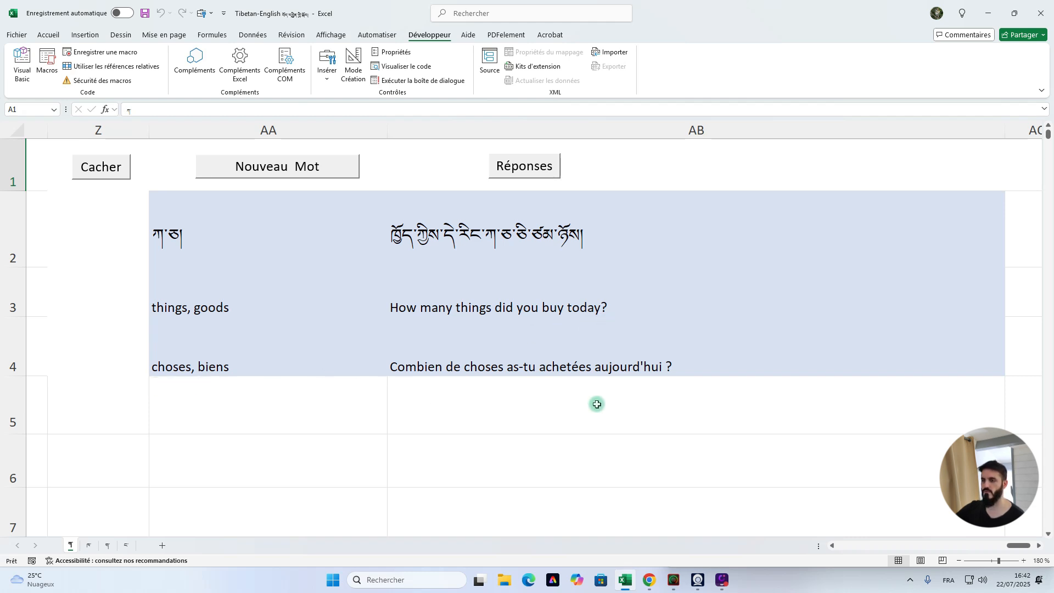
pyautogui.click(84, 177)
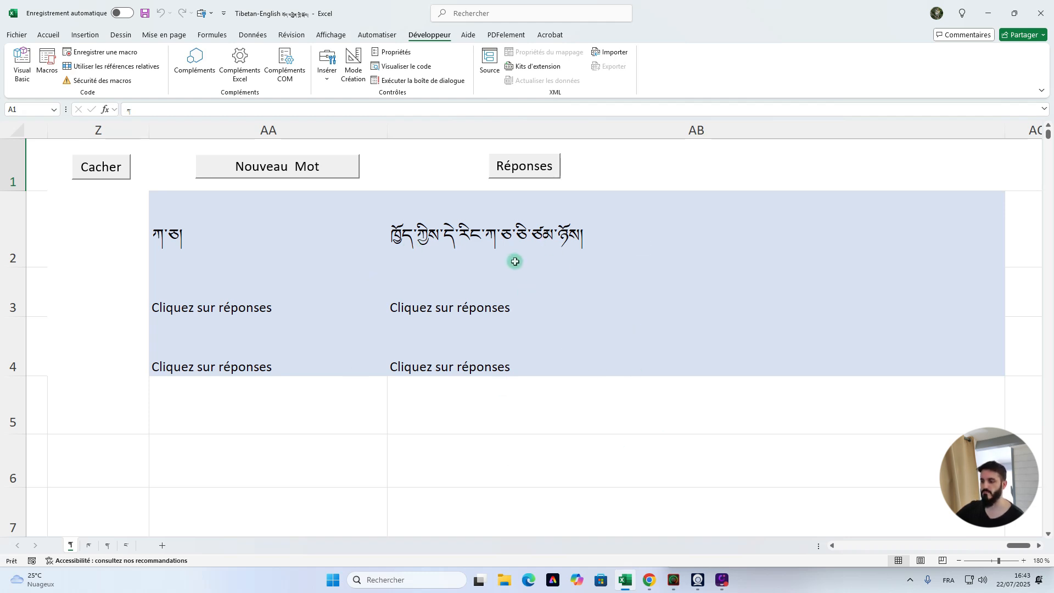
# Step: Switch to Chrome, search the THL Tibetan terms dictionary for the copied Tibetan term "slob grogs", and open its entry
pyautogui.click(649, 578)
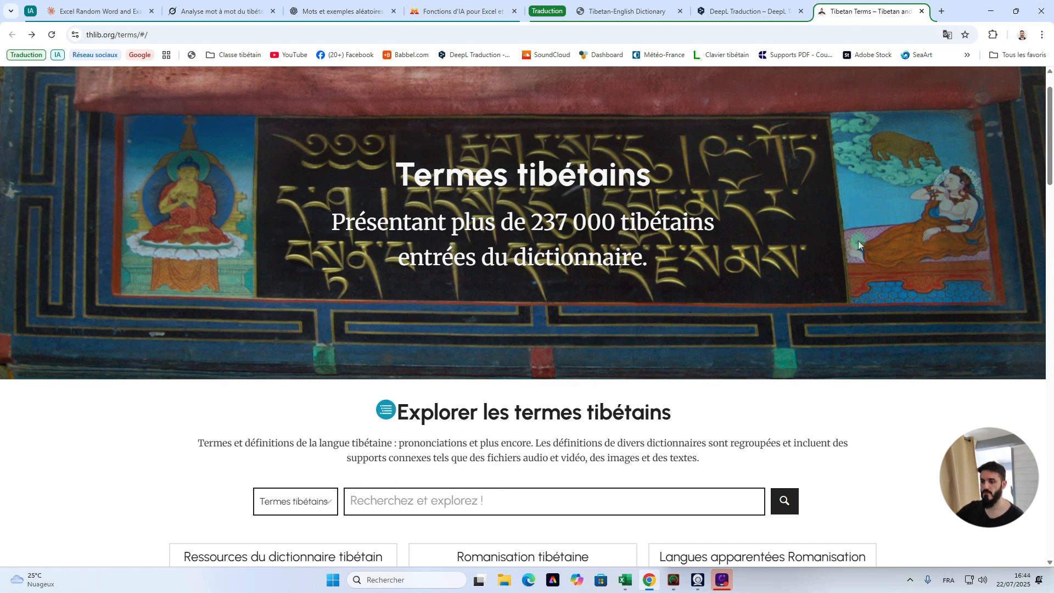
pyautogui.click(625, 580)
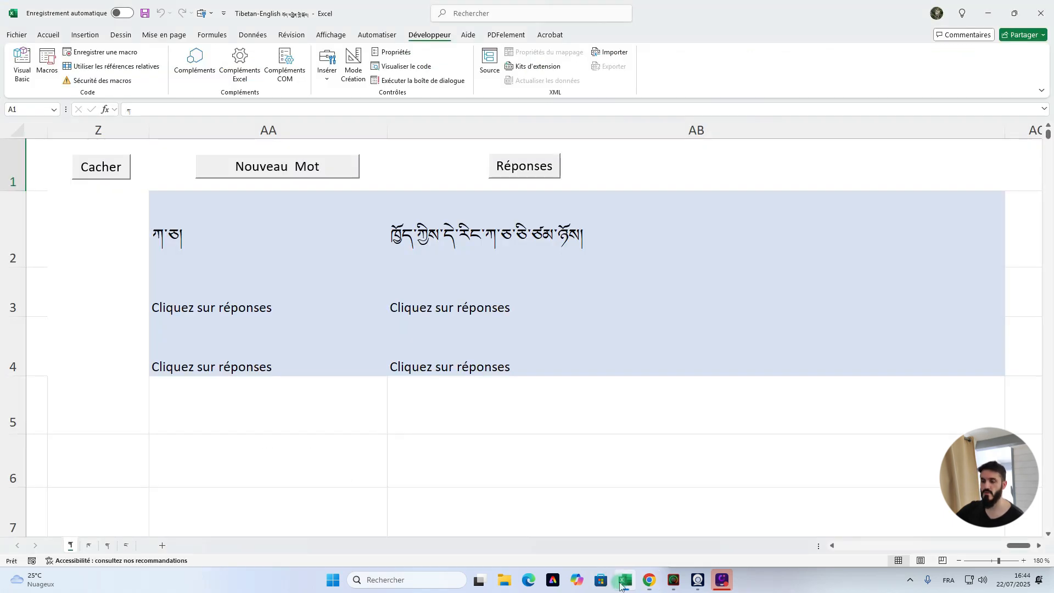
pyautogui.hotkey('alt', 'Tab')
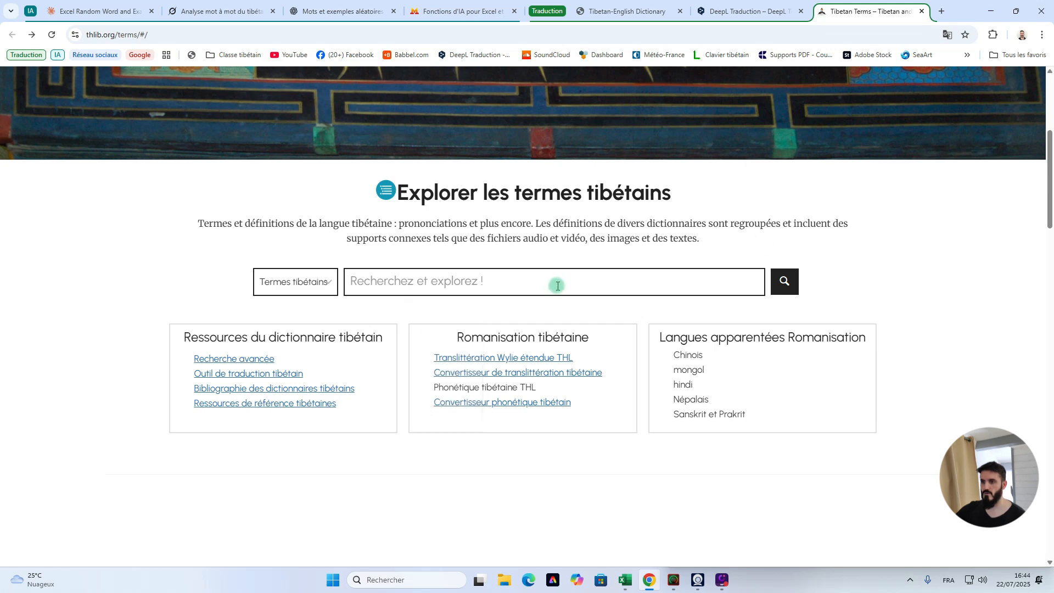
pyautogui.click(403, 285)
pyautogui.hotkey('ctrl', 'v')
pyautogui.click(776, 280)
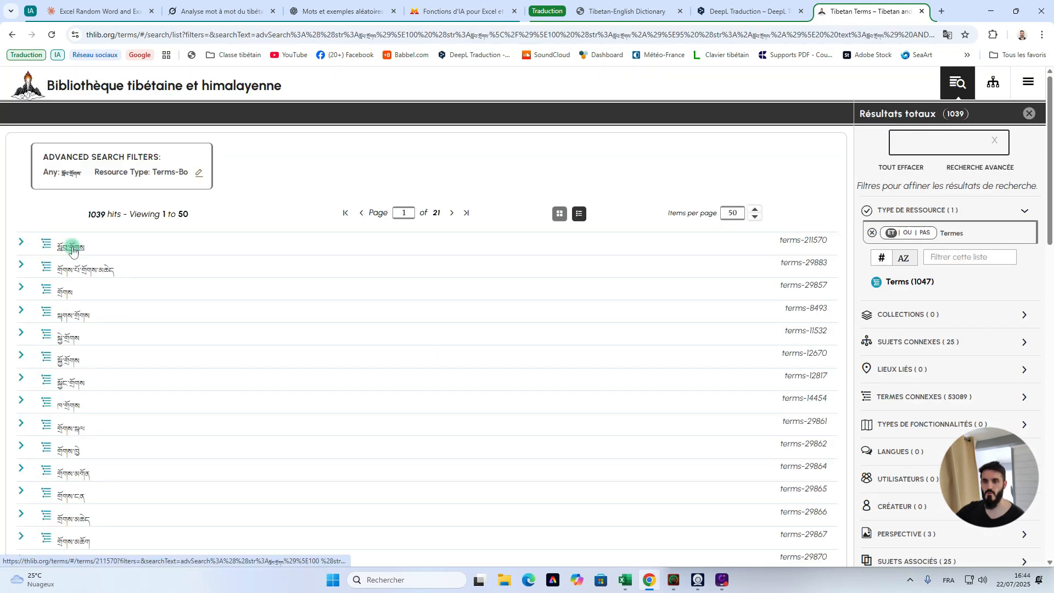
pyautogui.click(72, 250)
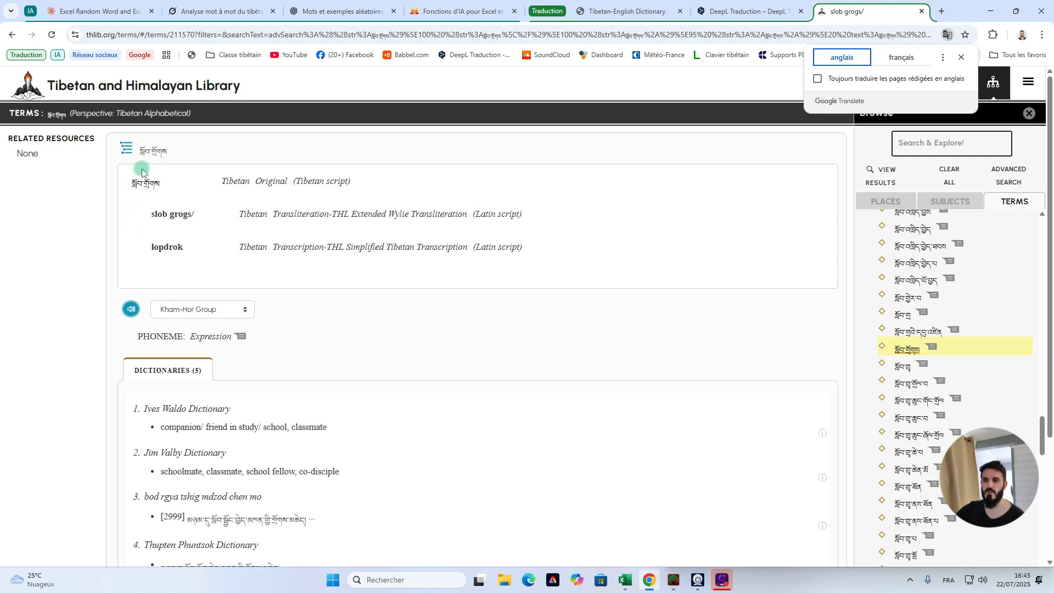
# Step: Translate the "slob grogs" dictionary entry page into French to read its definitions
pyautogui.scroll(-3, 165, 167)
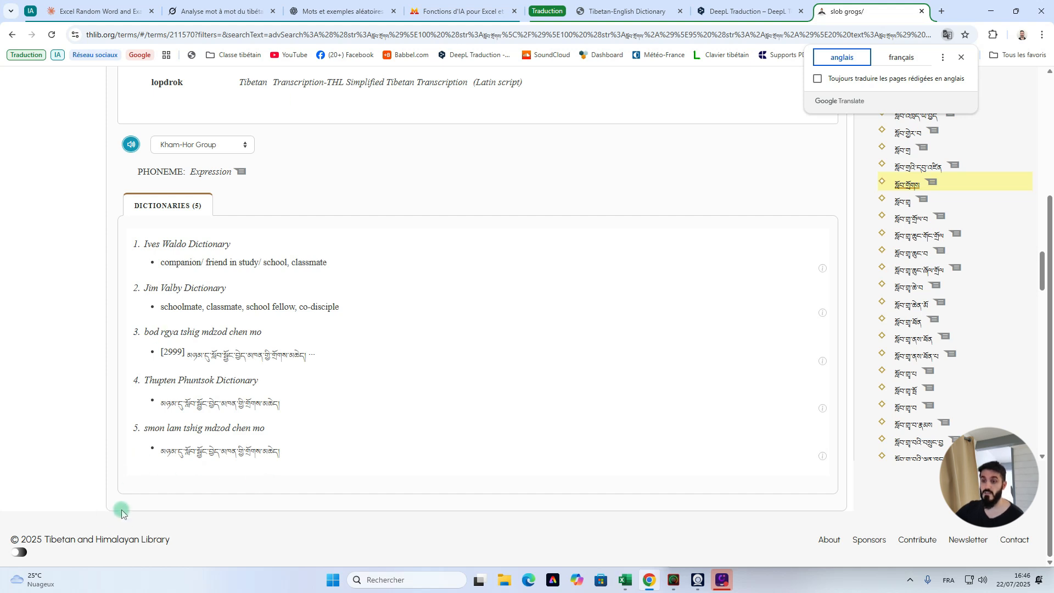
pyautogui.click(901, 57)
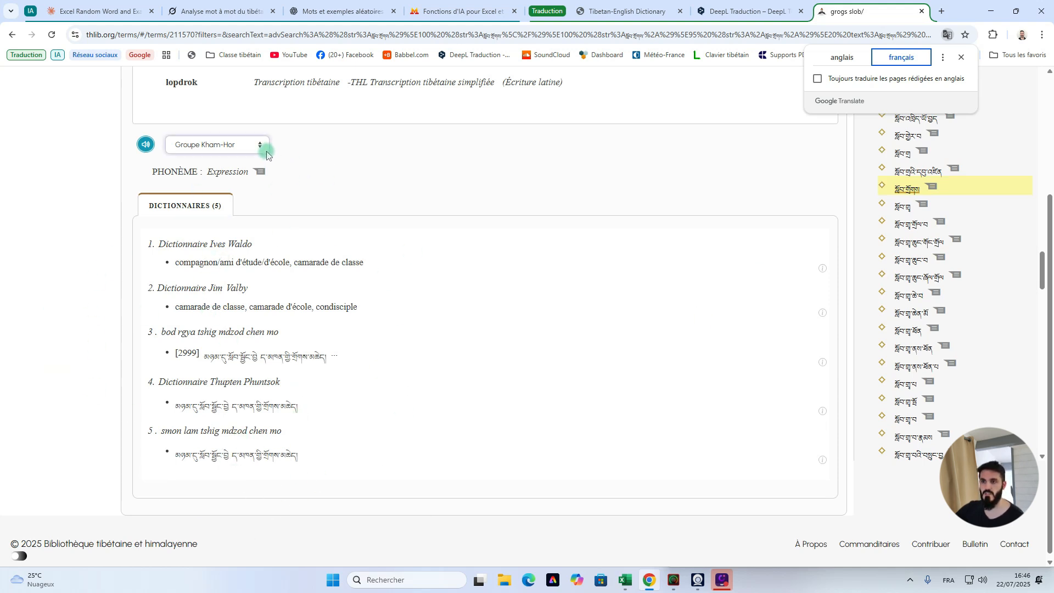
# Step: Check the Tibetan dialect groups offered for the audio pronunciation of the "slob grogs" dictionary entry
pyautogui.click(262, 146)
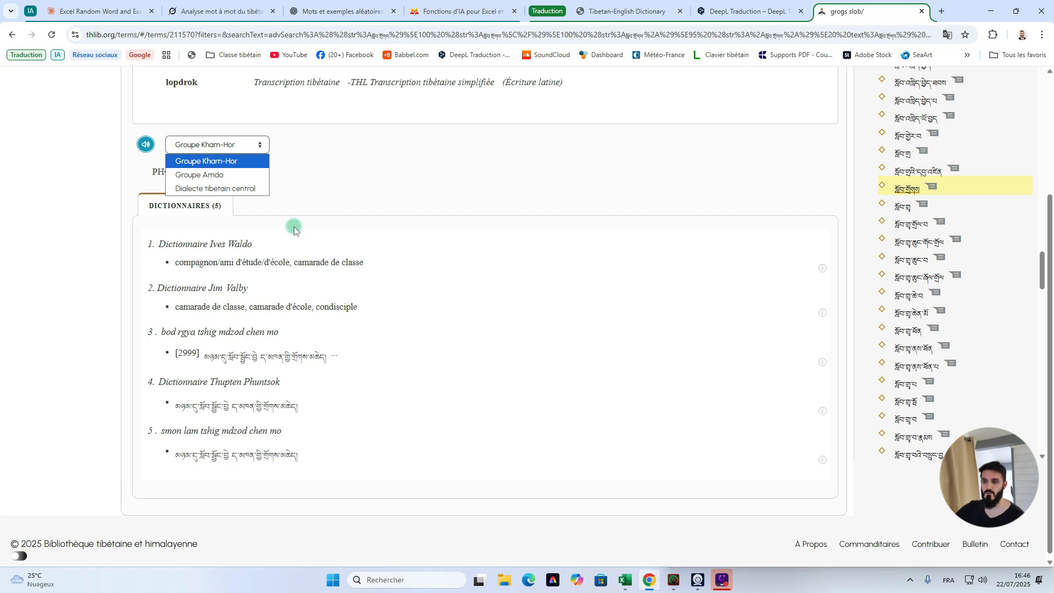
pyautogui.click(435, 273)
pyautogui.scroll(3, 436, 276)
pyautogui.click(260, 311)
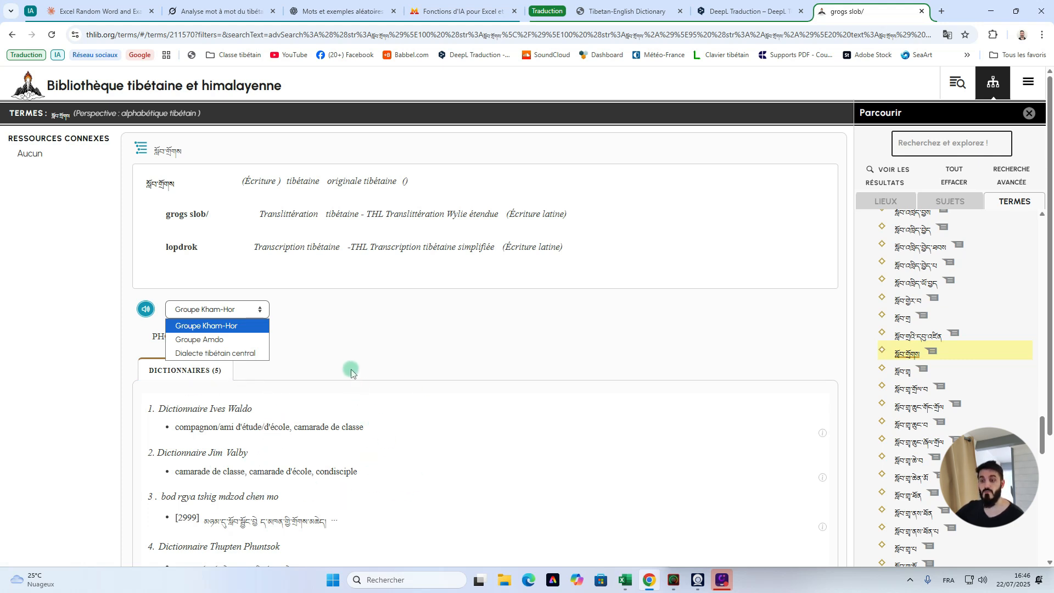
pyautogui.click(357, 325)
# Step: Switch to the Excel workbook and draw new words twice with Nouveau Mot in the first sheet's quiz
pyautogui.click(625, 579)
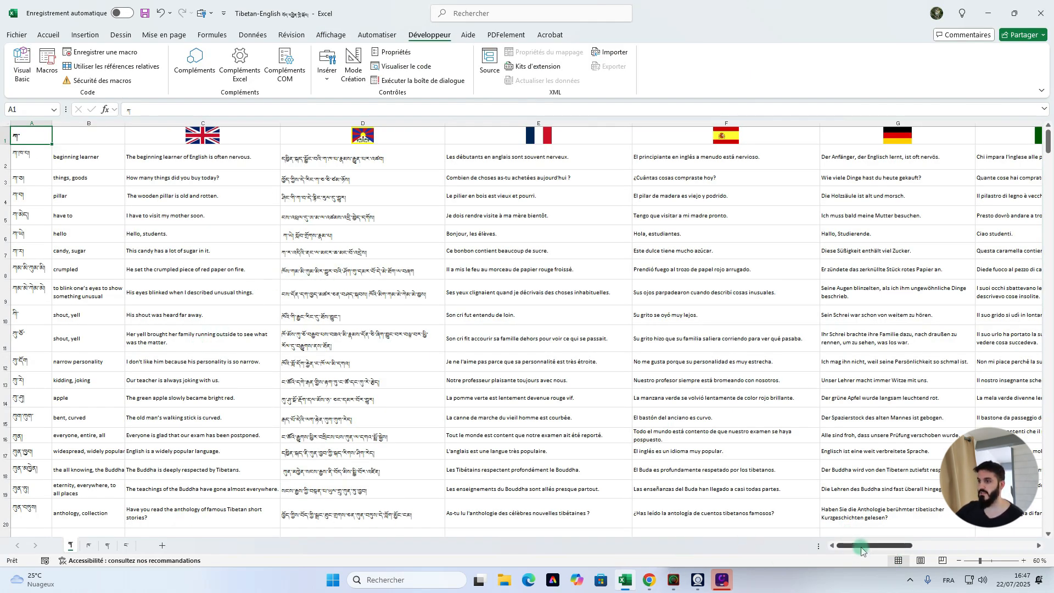
pyautogui.moveTo(861, 549)
pyautogui.mouseDown()
pyautogui.moveTo(934, 552)
pyautogui.moveTo(848, 550)
pyautogui.mouseUp()
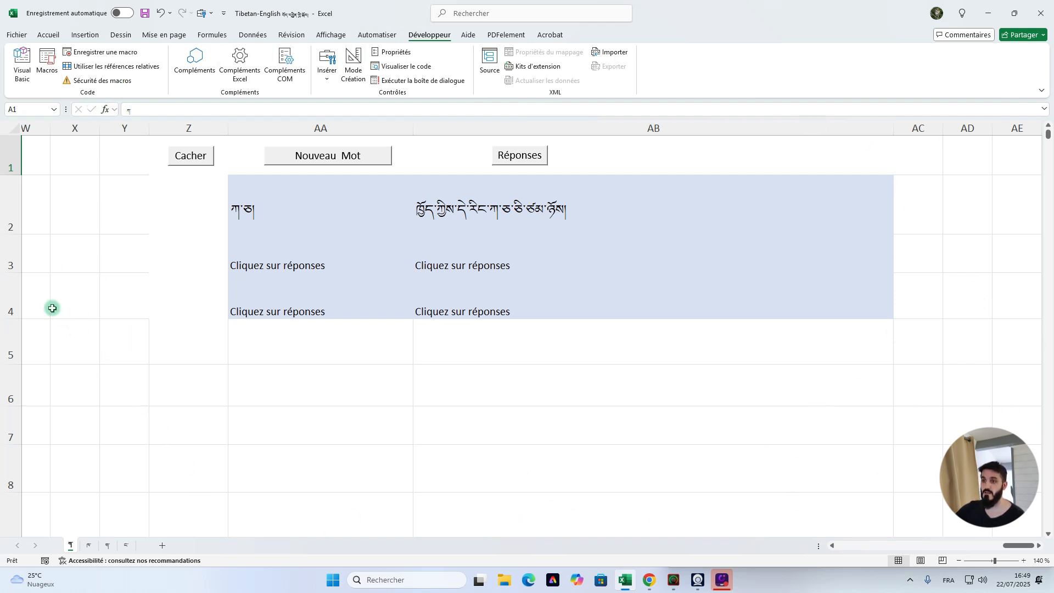
pyautogui.click(330, 152)
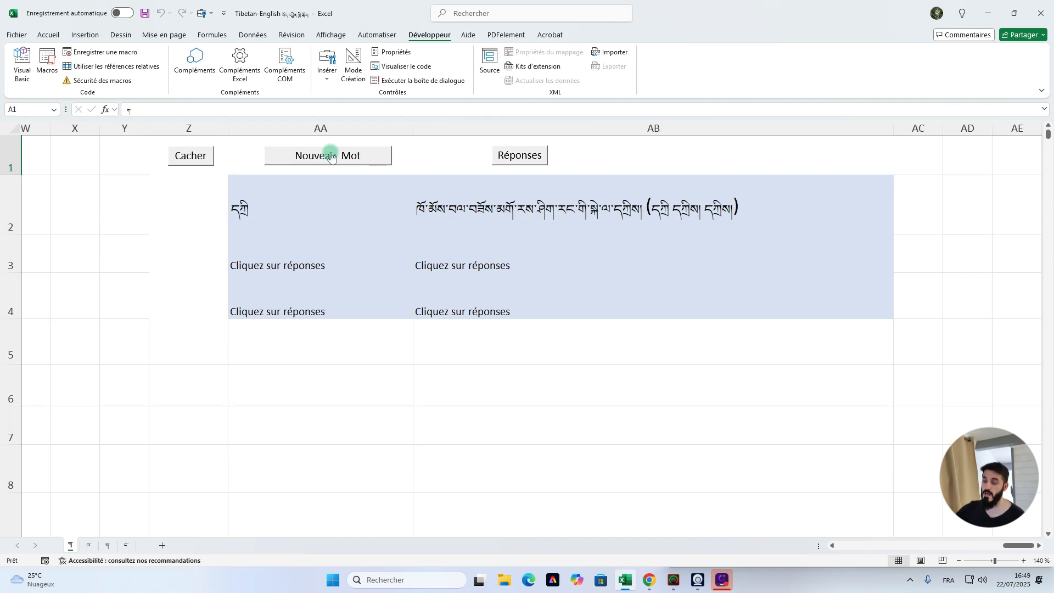
pyautogui.click(331, 156)
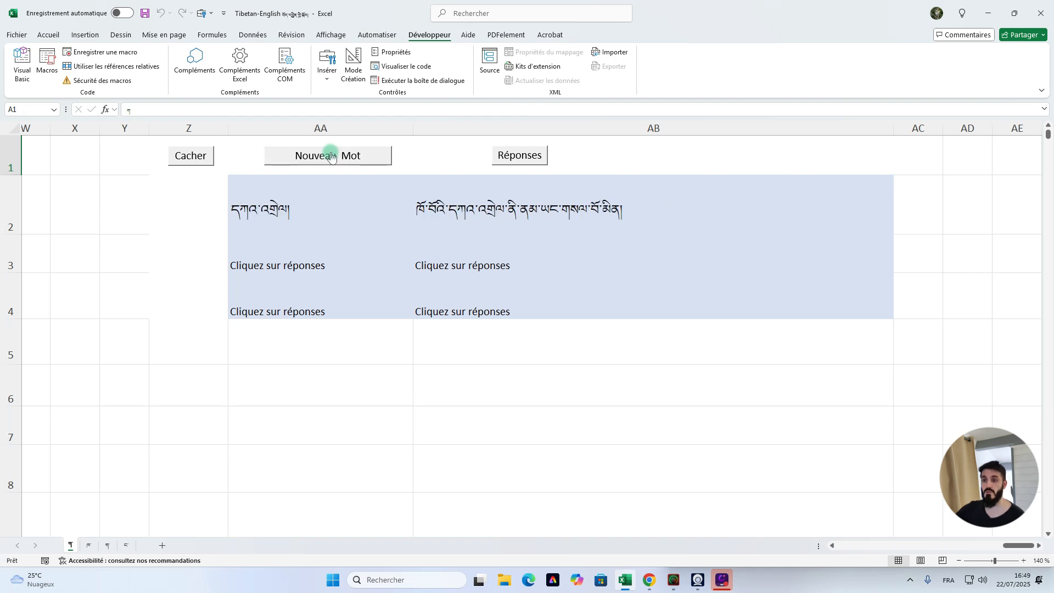
# Step: Reveal the current quiz word's English and French answers with Réponses and hide them with Cacher, twice in a row
pyautogui.click(519, 156)
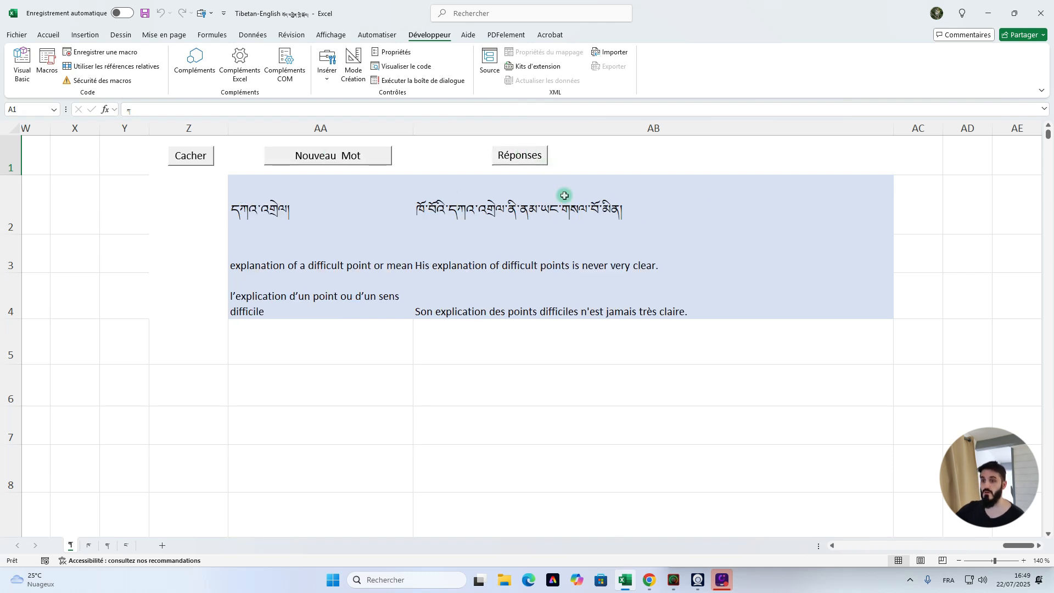
pyautogui.click(199, 166)
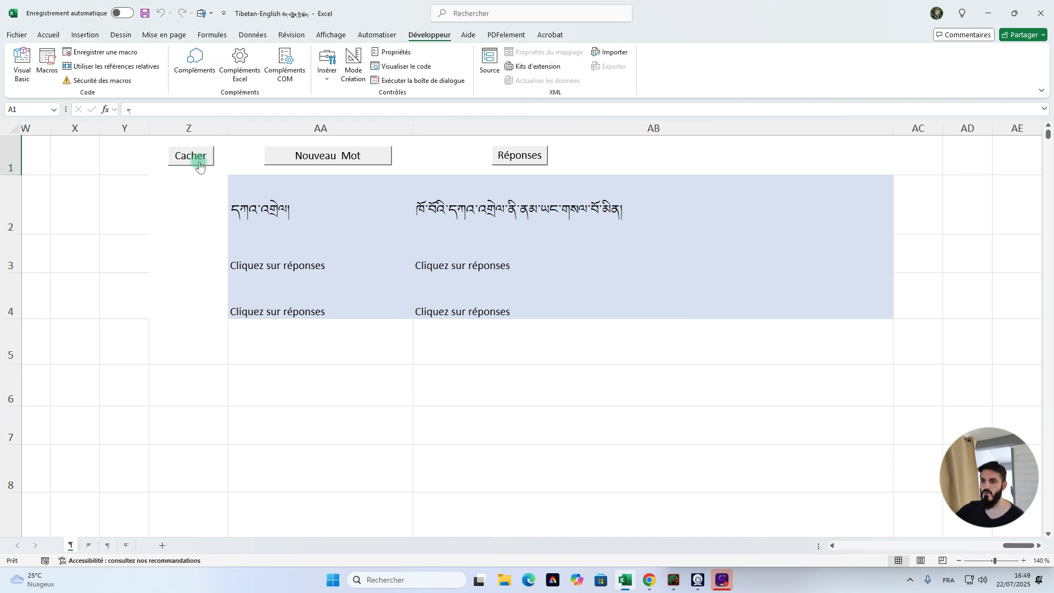
pyautogui.click(537, 155)
pyautogui.click(205, 158)
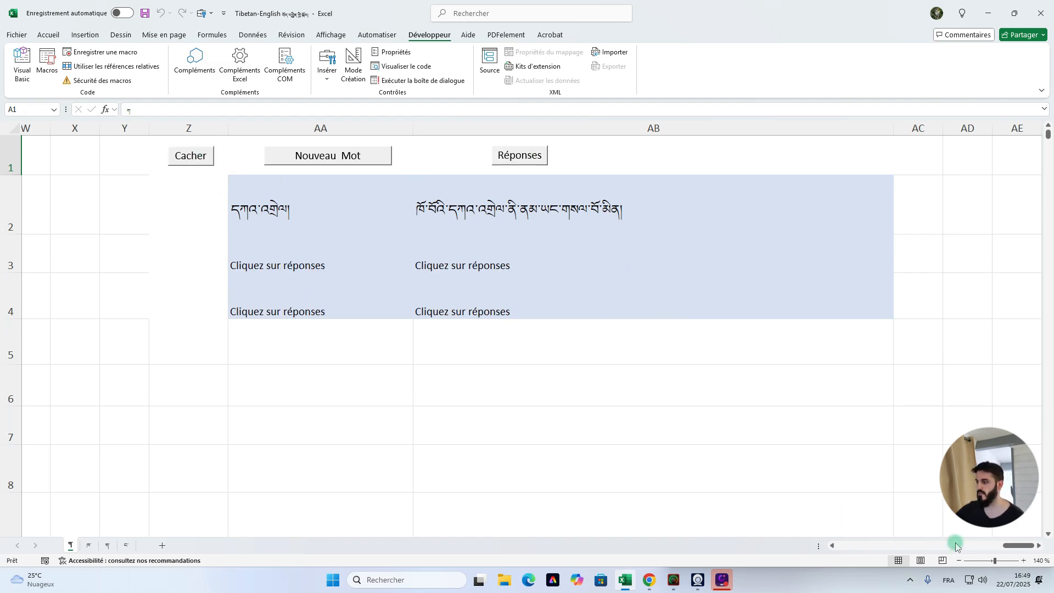
# Step: Display the start of the first sheet's vocabulary table at 130% zoom
pyautogui.moveTo(1006, 551); pyautogui.dragTo(844, 546)
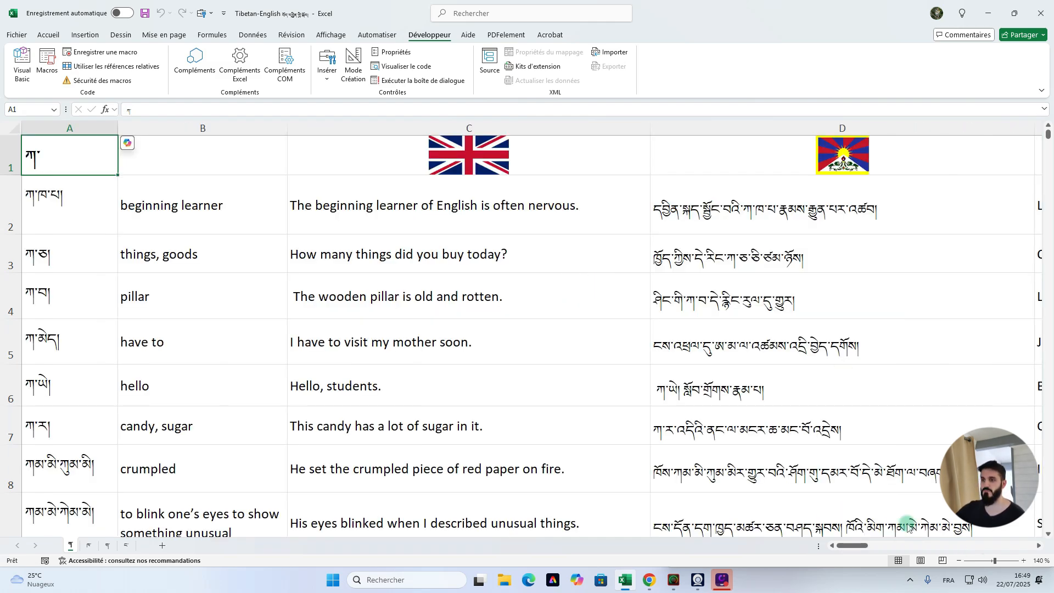
pyautogui.click(959, 560)
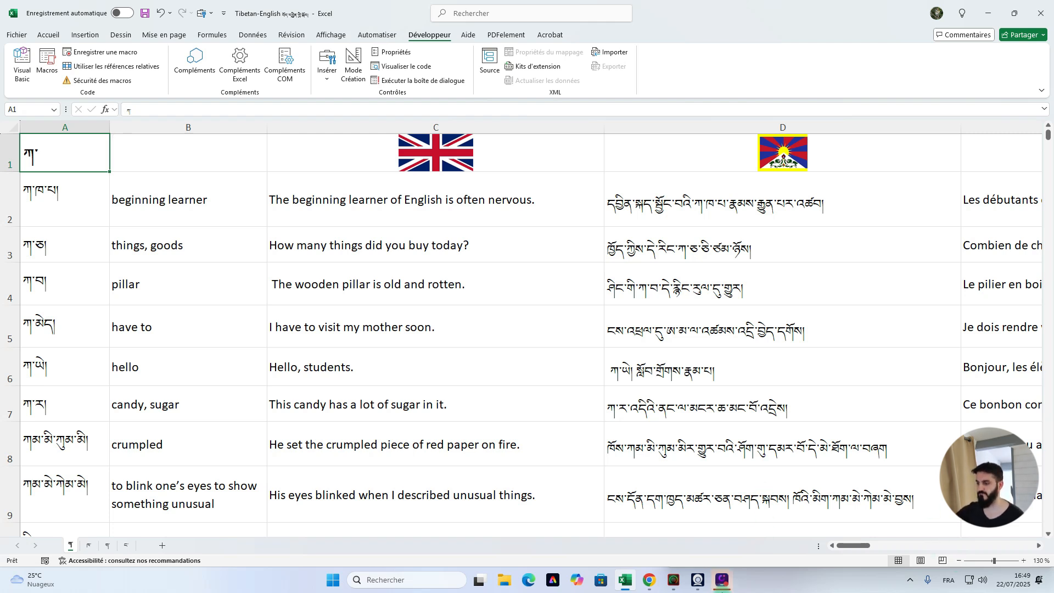
pyautogui.click(722, 581)
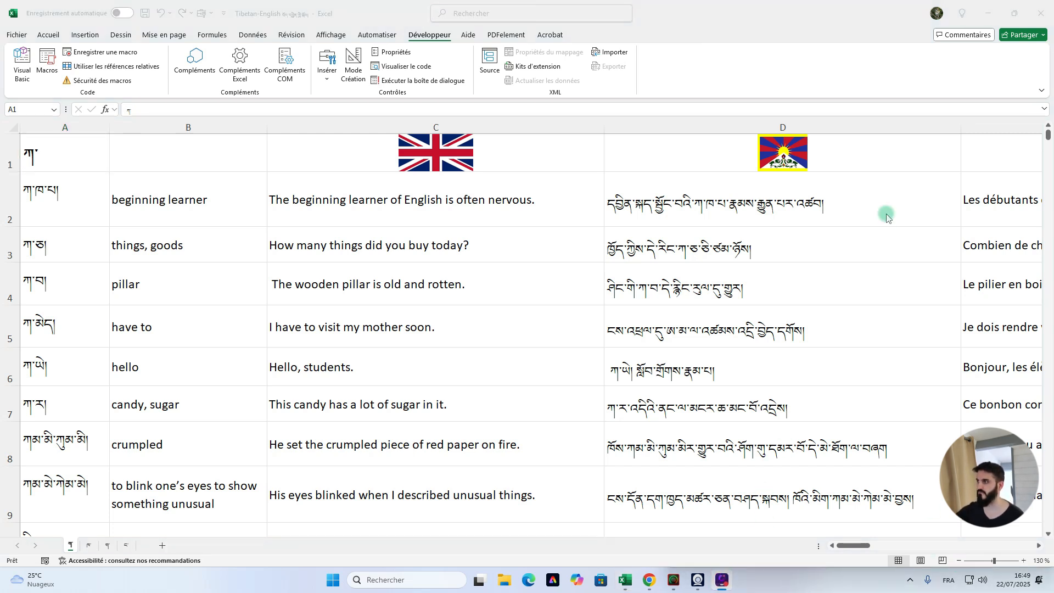